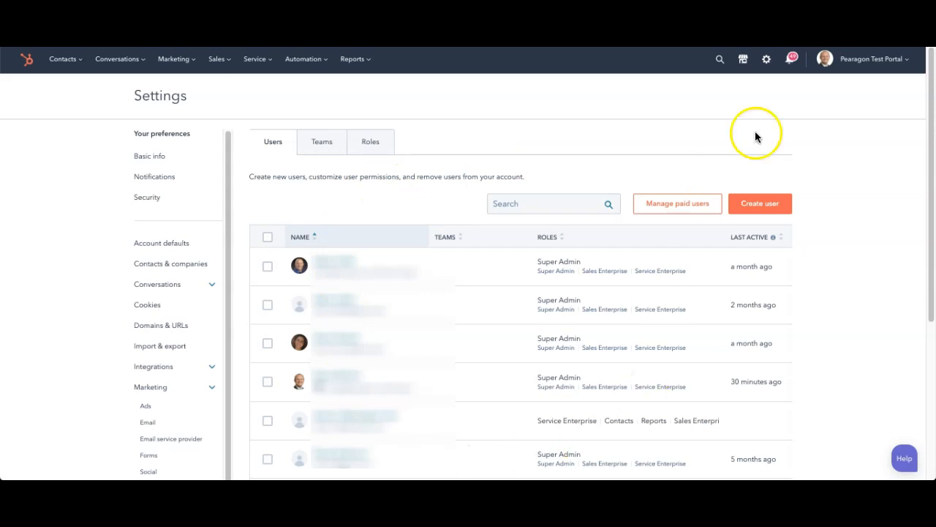
Open the Users & teams page in the account settings.
click(767, 64)
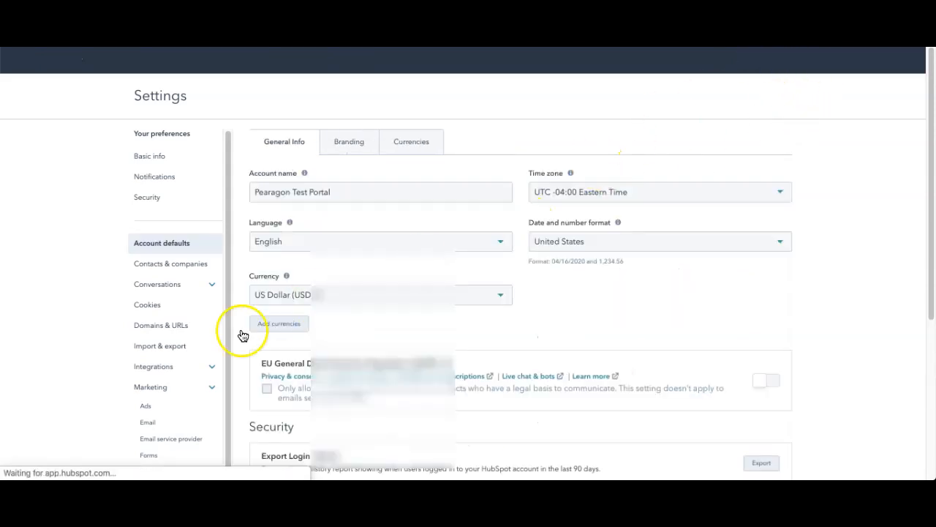
scroll(199, 331, down, 1)
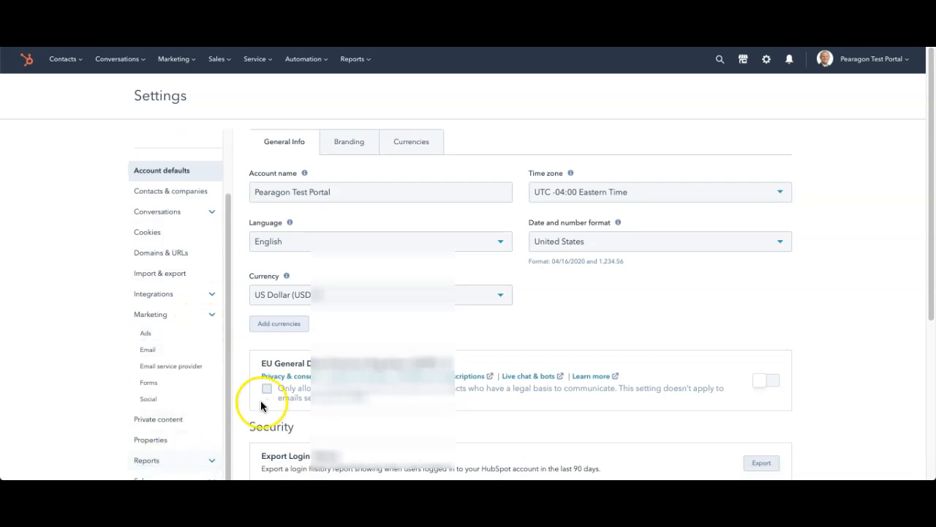
scroll(392, 372, down, 3)
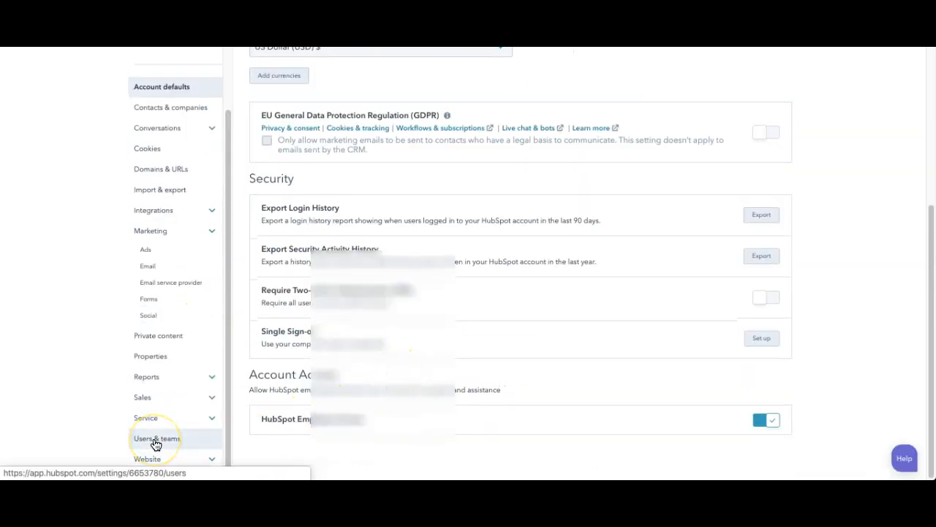
click(156, 441)
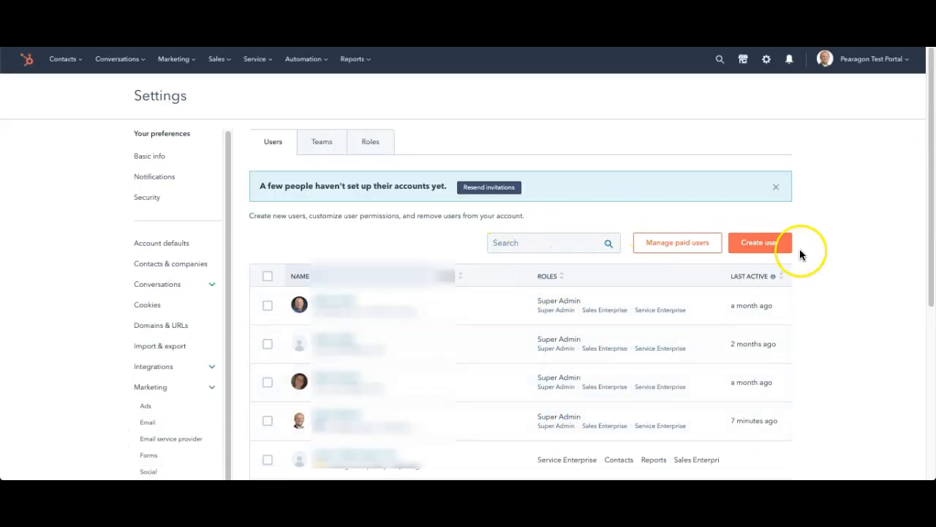
Start creating a new user with the person's e-mail address and continue to the permissions stage.
click(767, 251)
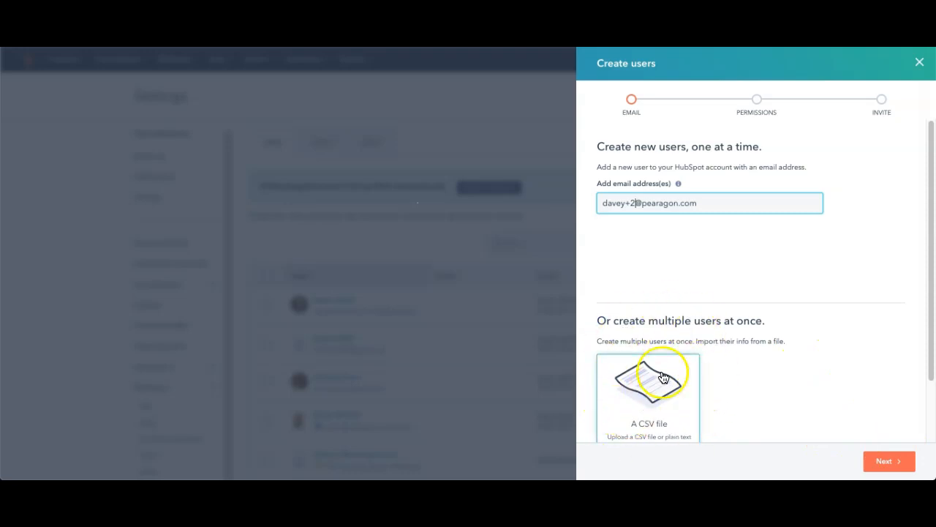
click(903, 461)
scroll(774, 267, down, 1)
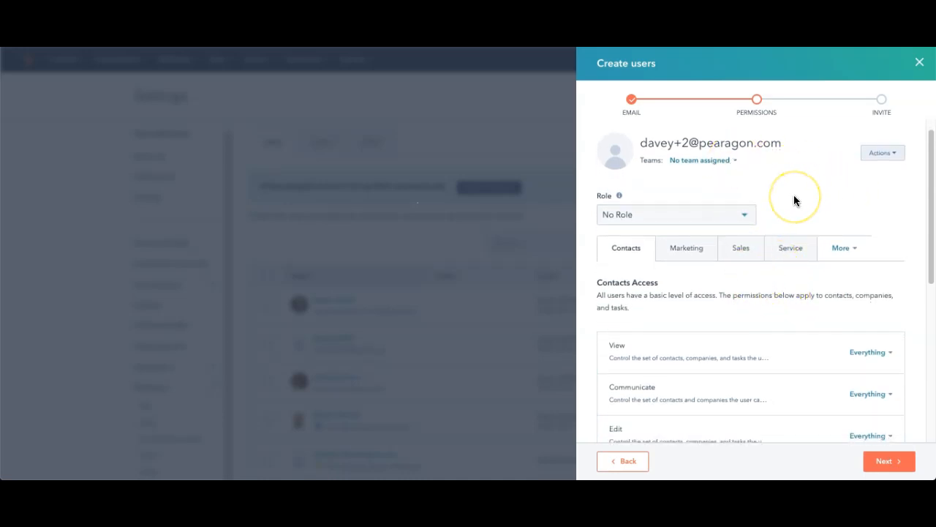
Examine the actions available for the new user and the Account permissions.
click(893, 156)
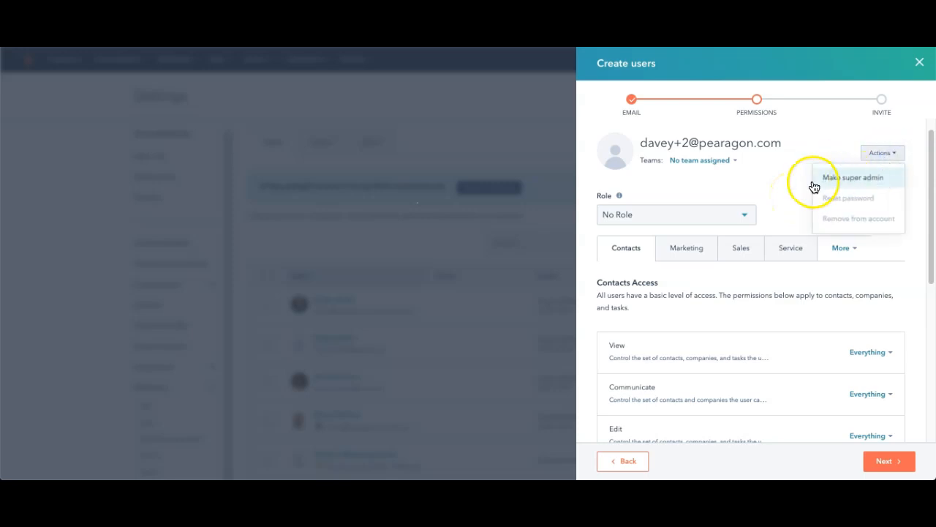
click(790, 181)
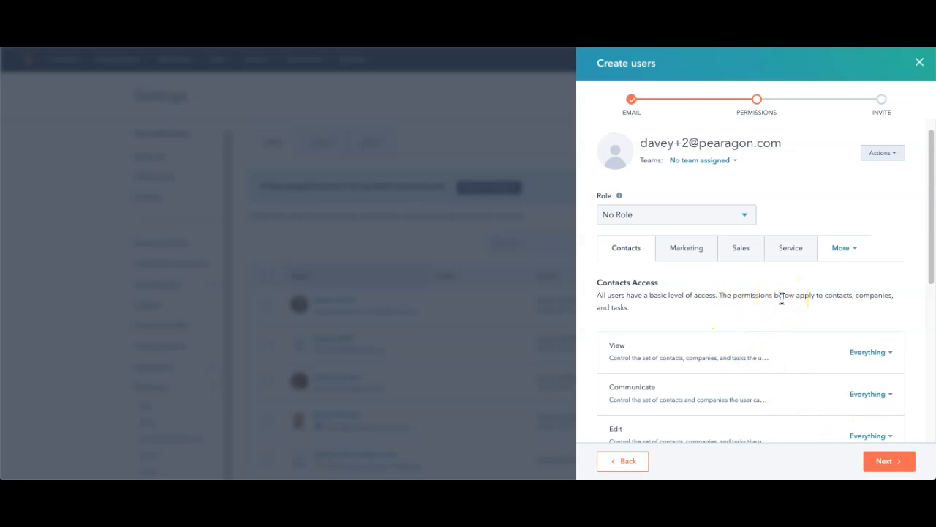
click(852, 250)
click(796, 306)
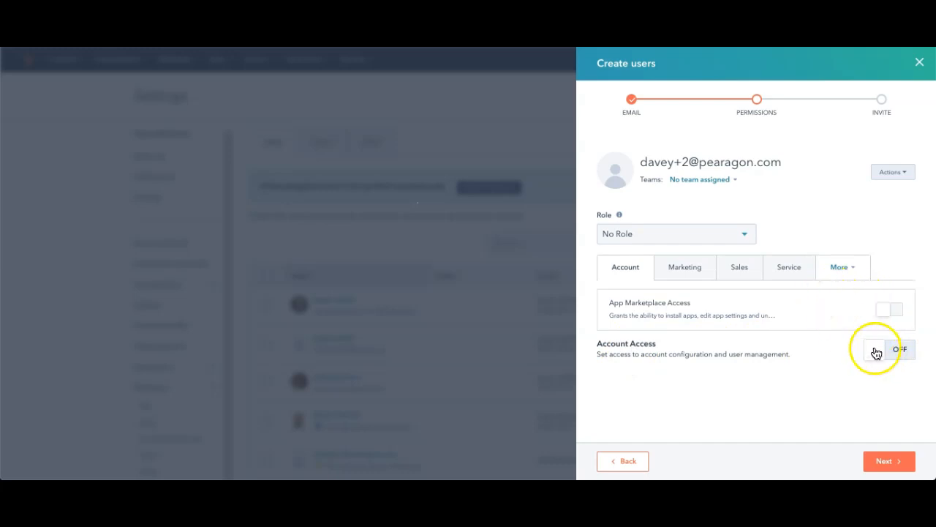
Try making the new user a Super Admin, and revert to No Role with Account Access switched off.
click(909, 175)
click(868, 197)
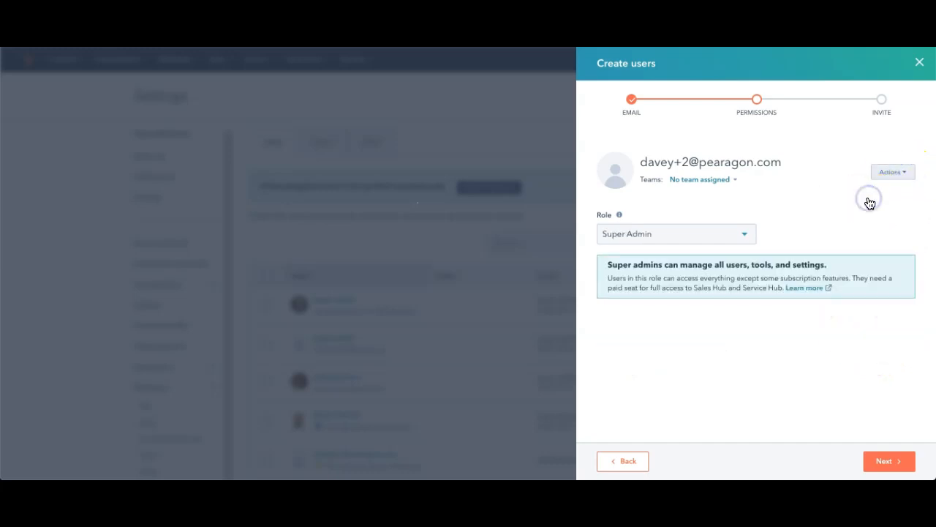
click(744, 234)
click(635, 258)
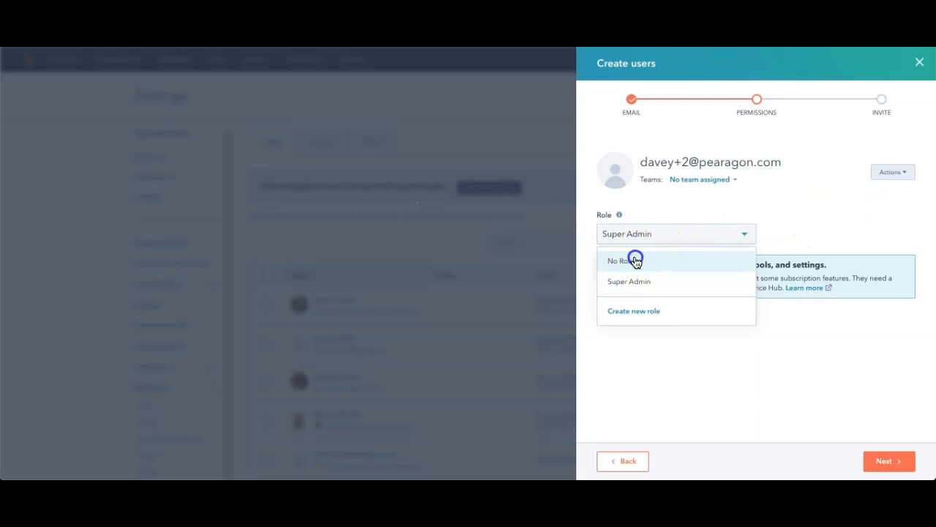
scroll(796, 341, down, 1)
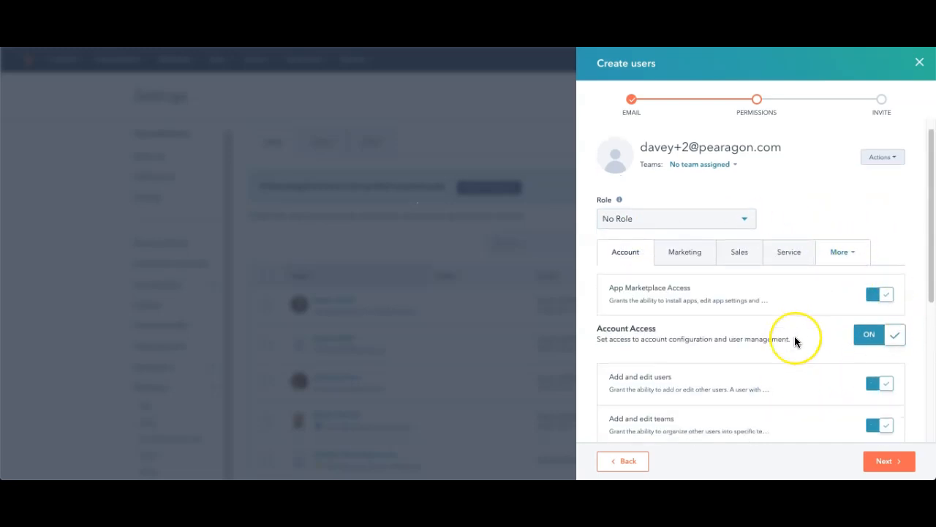
scroll(794, 336, up, 1)
click(895, 292)
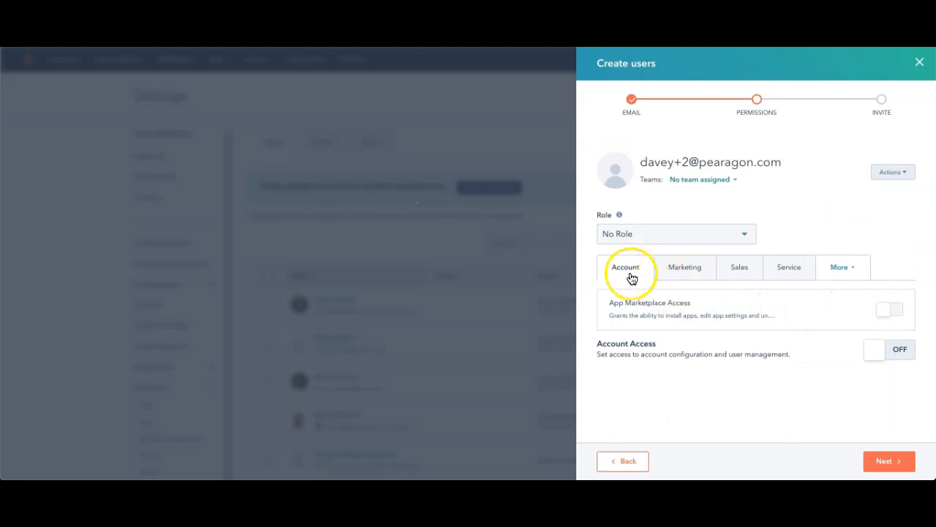
Examine the Contacts permissions of the new user, including the access levels offered for Edit and View.
click(851, 270)
click(815, 317)
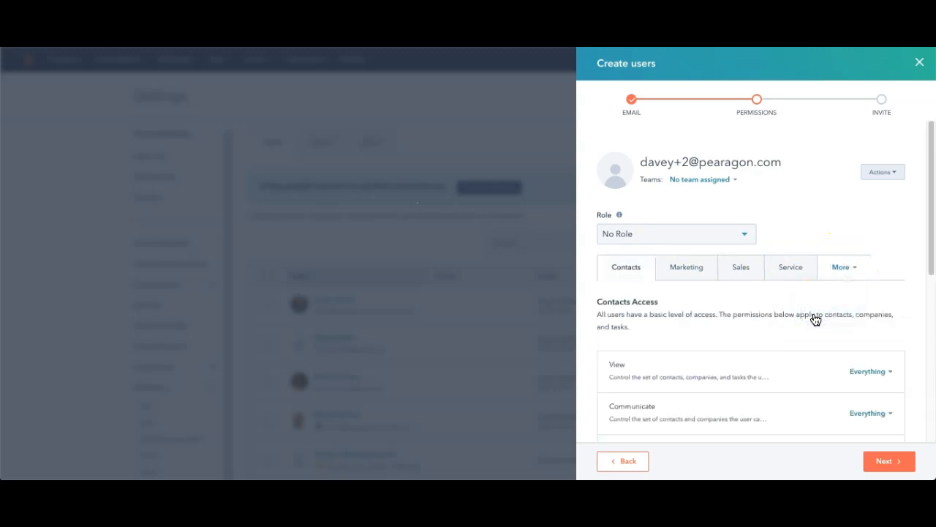
scroll(772, 328, down, 3)
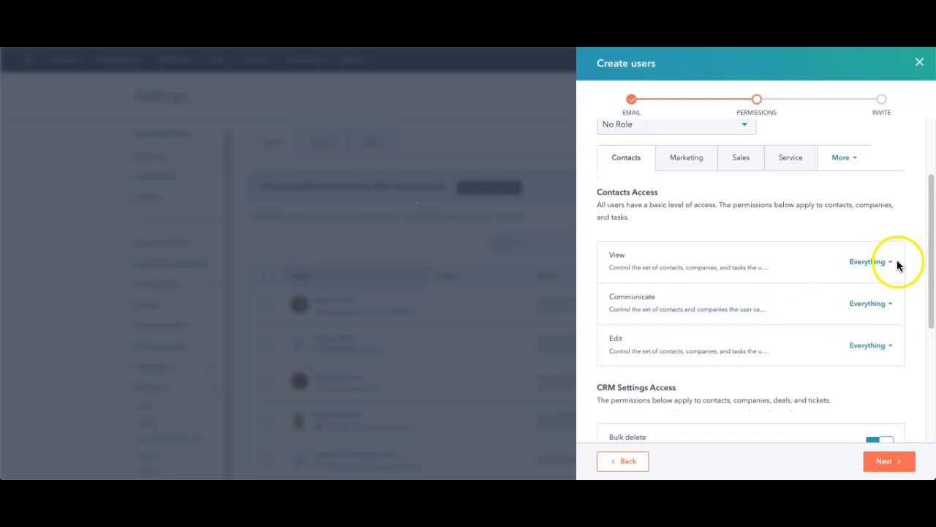
click(891, 347)
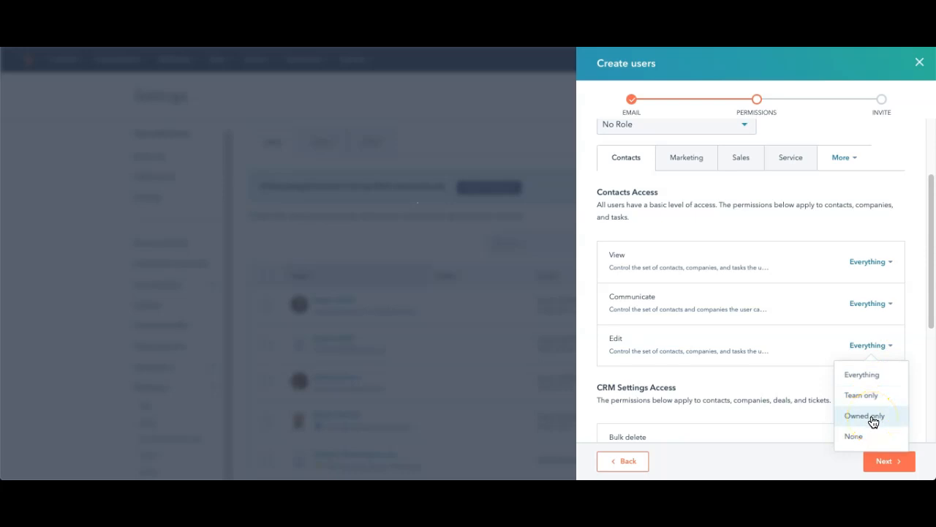
click(892, 264)
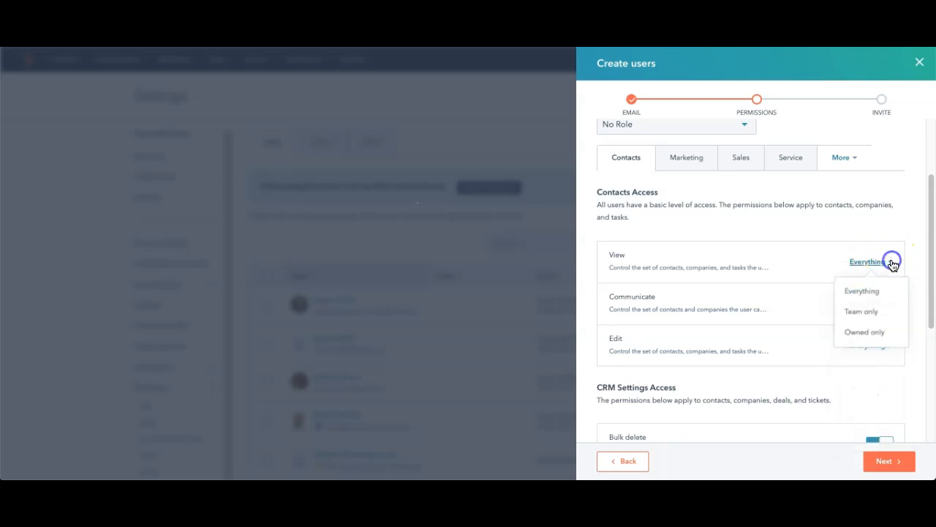
mouse_move(873, 319)
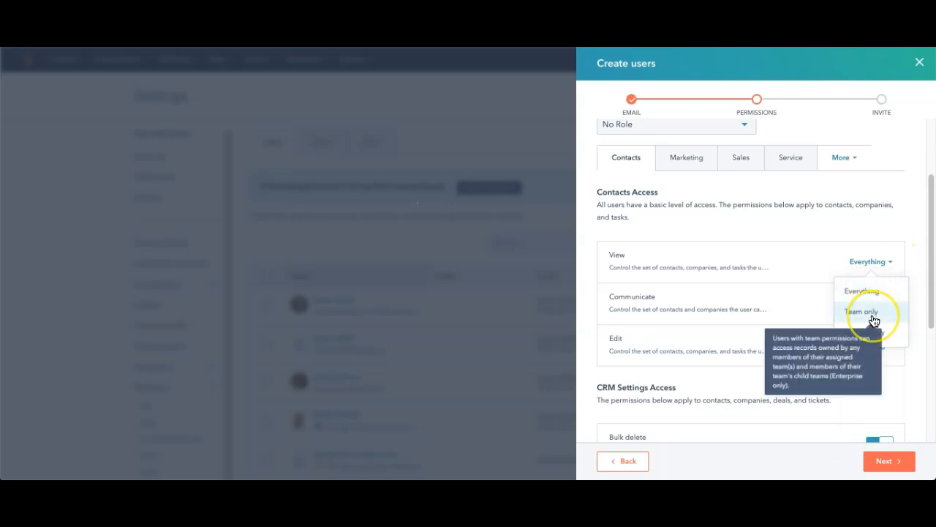
click(866, 227)
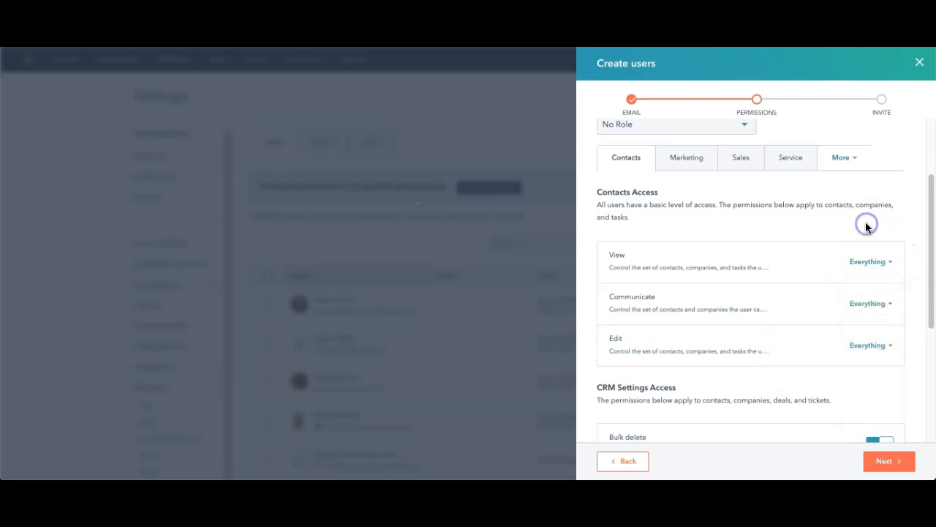
Limit the new user's View permission under Contacts Access to Team only.
scroll(866, 222, up, 1)
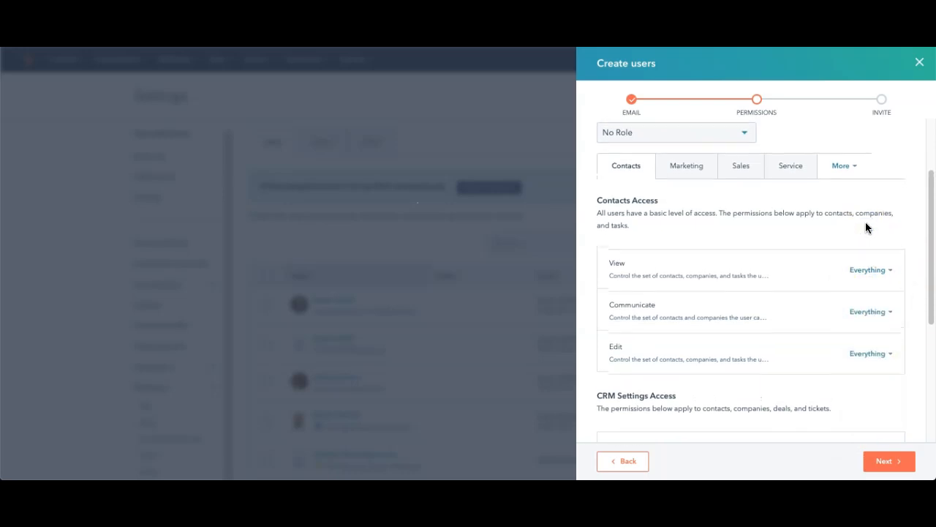
scroll(866, 223, up, 1)
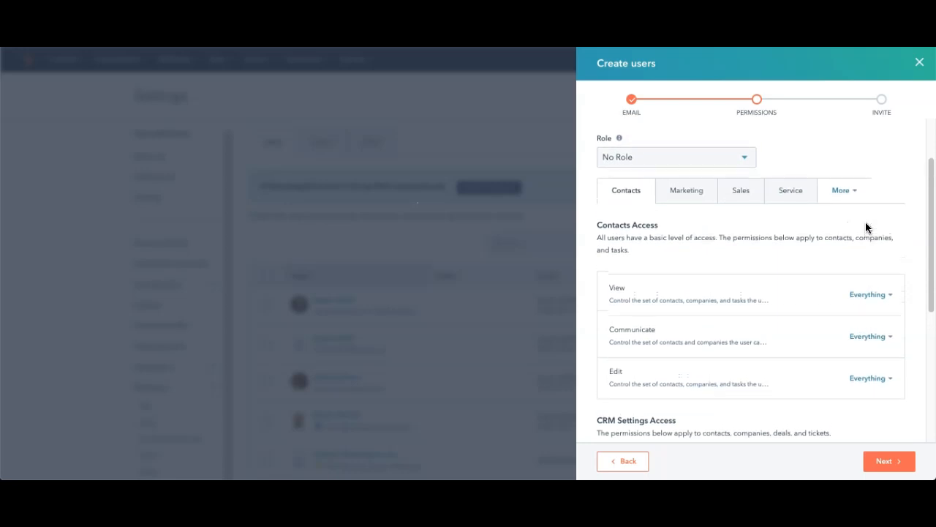
scroll(865, 223, down, 1)
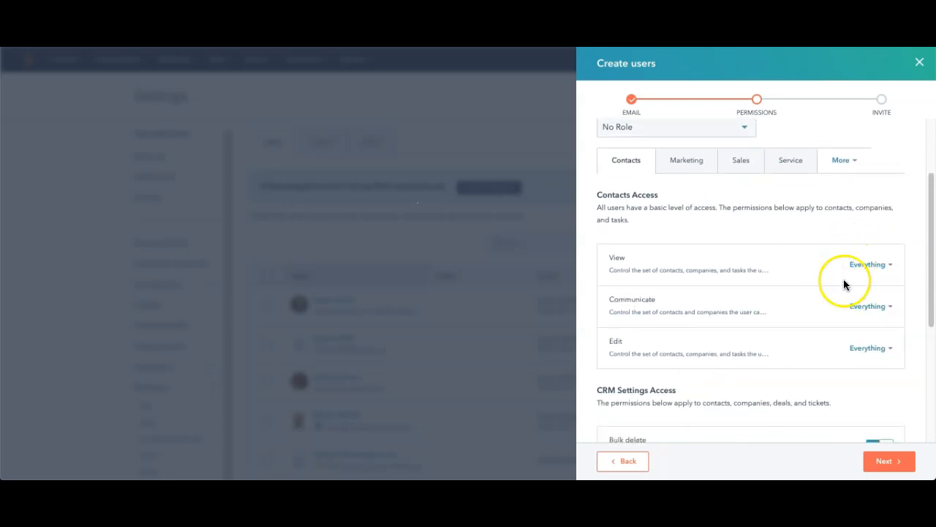
click(891, 266)
click(868, 314)
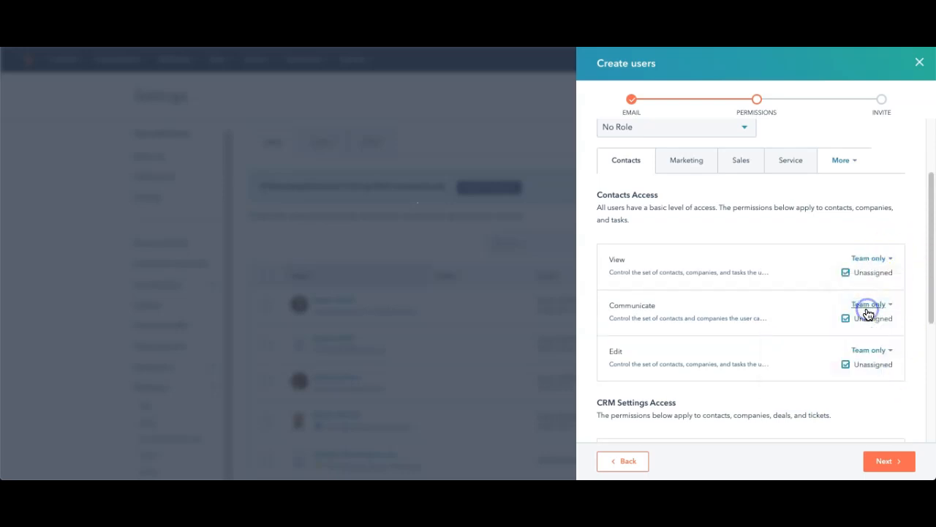
mouse_move(878, 374)
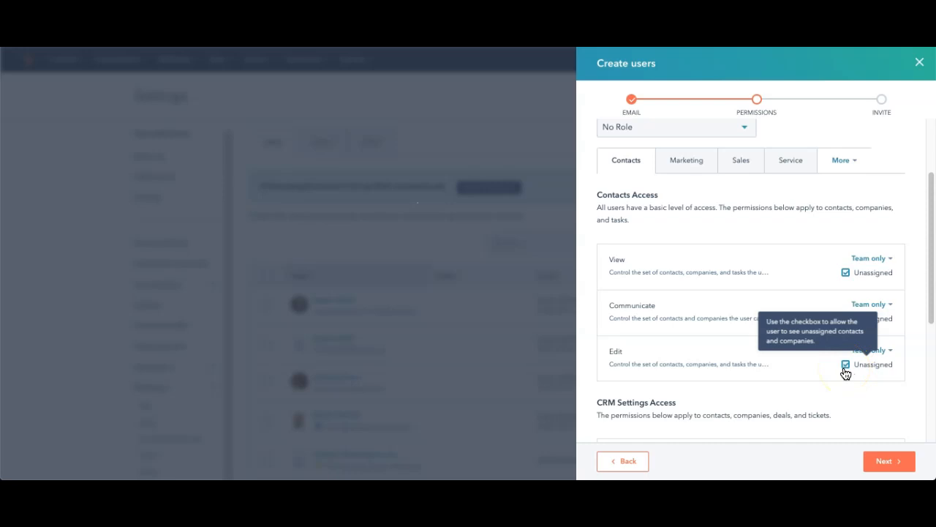
Switch off the Bulk delete and Export permissions under CRM Settings Access.
scroll(805, 317, down, 2)
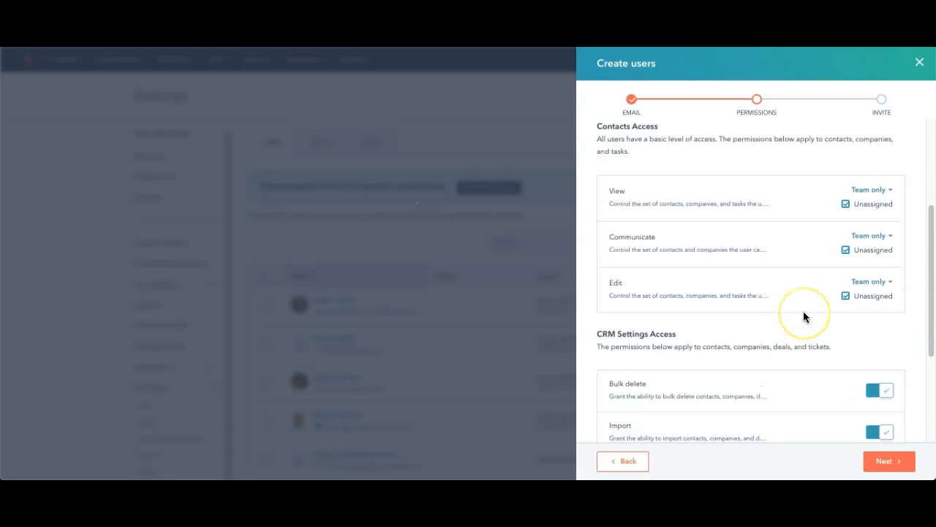
scroll(804, 314, down, 2)
click(875, 255)
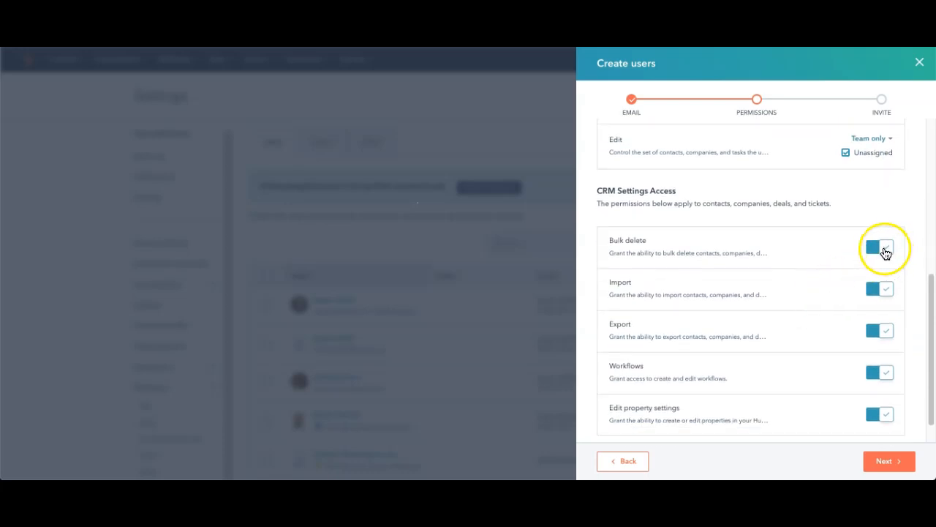
click(885, 330)
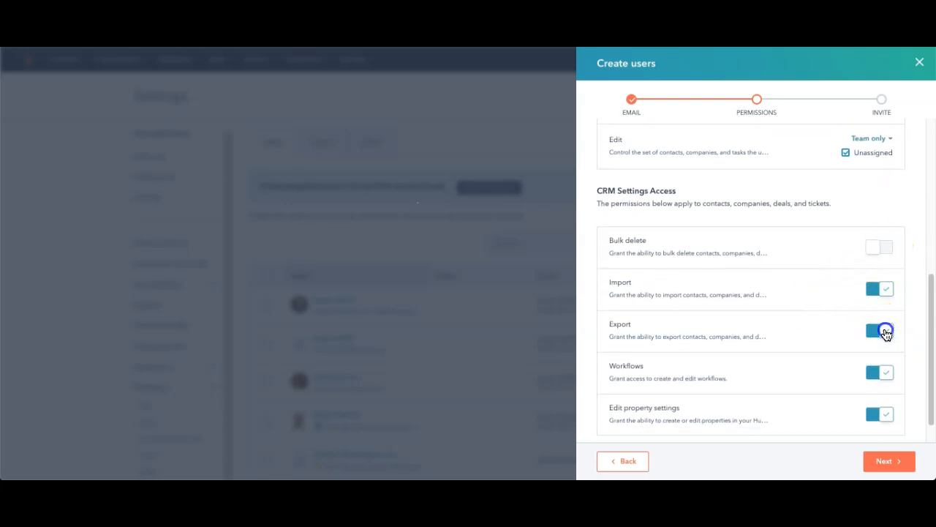
Enable the Sales Enterprise seat for the new user in the Sales permissions.
scroll(825, 336, up, 5)
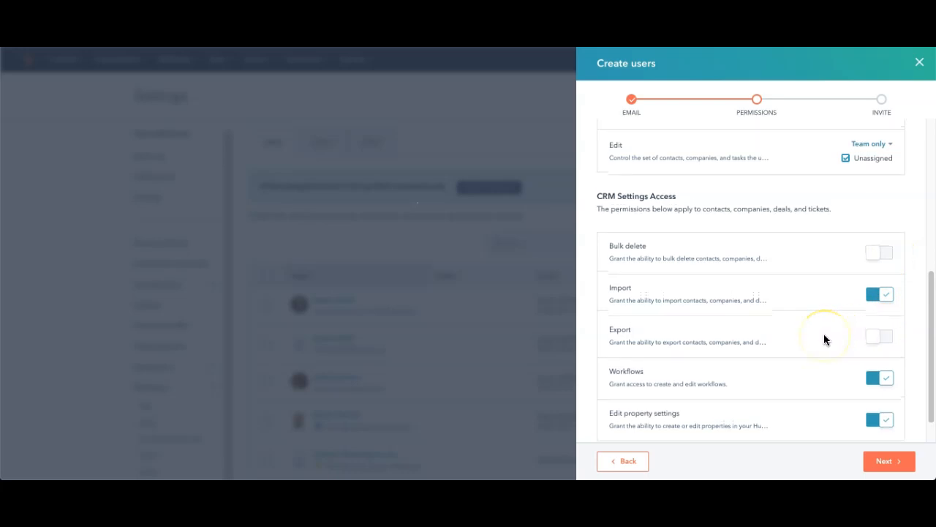
click(747, 270)
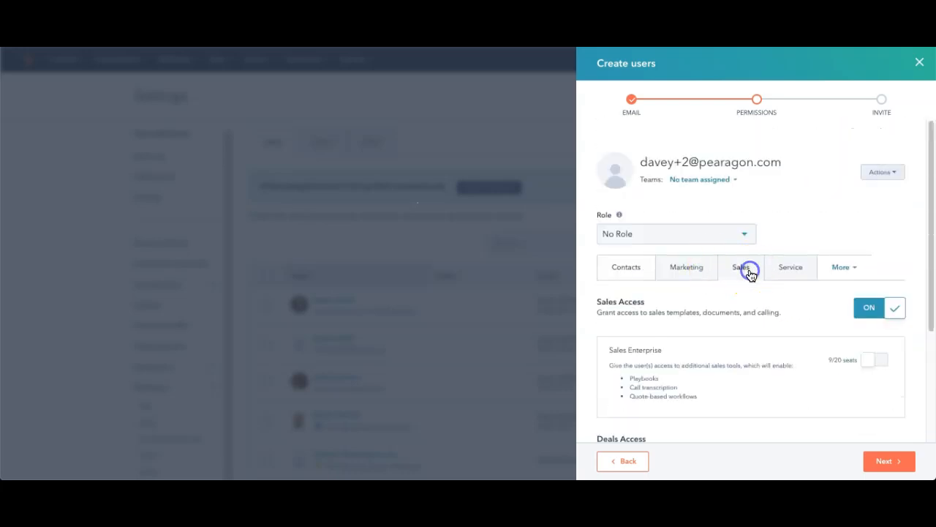
scroll(805, 342, down, 1)
scroll(811, 343, down, 2)
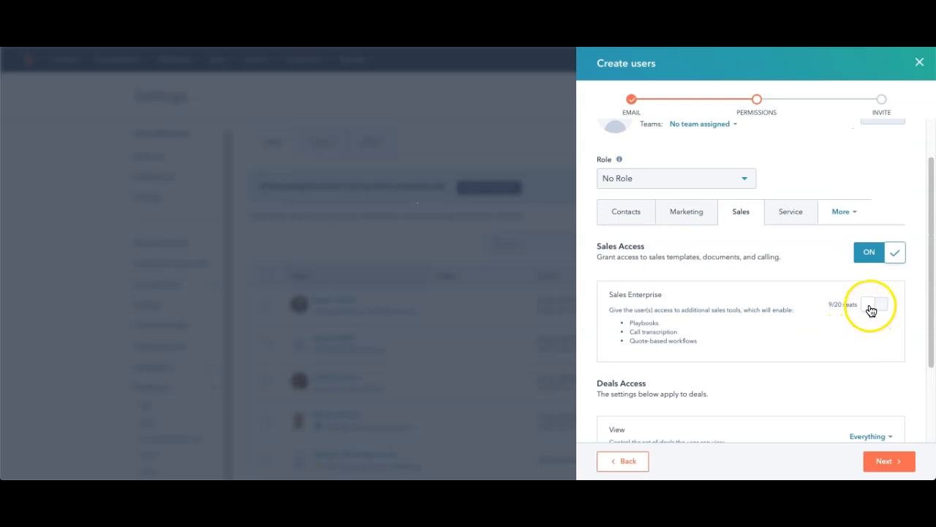
click(871, 308)
Grant the new user the Write permission for playbooks.
scroll(820, 326, down, 2)
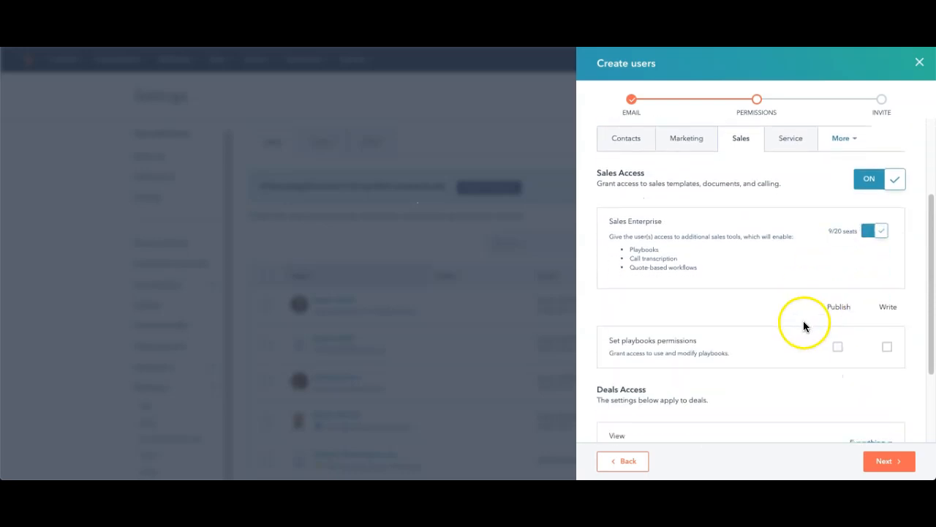
scroll(883, 349, down, 1)
click(888, 336)
Restrict the new user's Edit permission for deals to Owned only.
scroll(888, 338, down, 2)
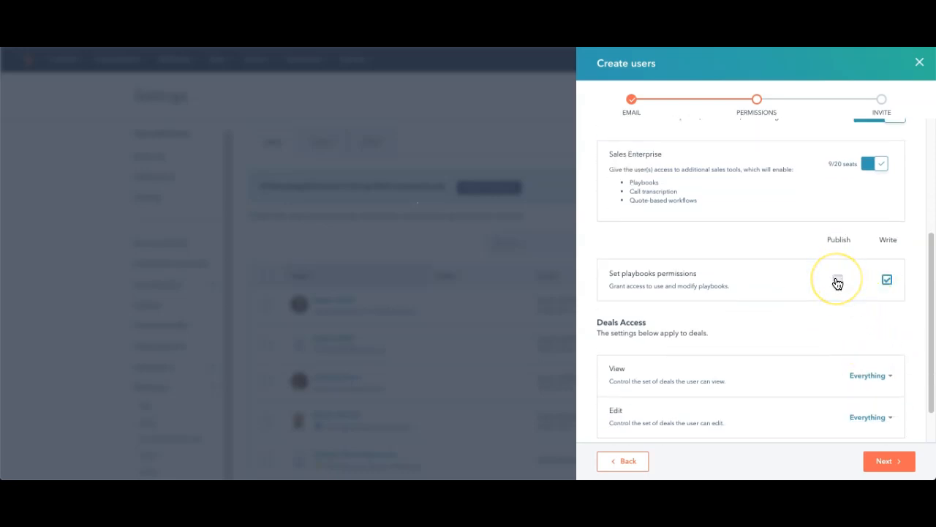
scroll(858, 314, down, 2)
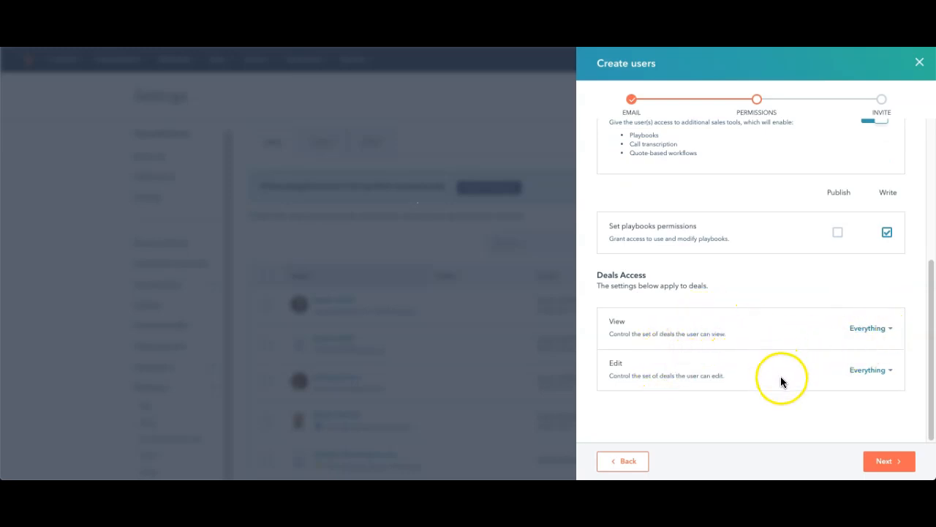
click(888, 370)
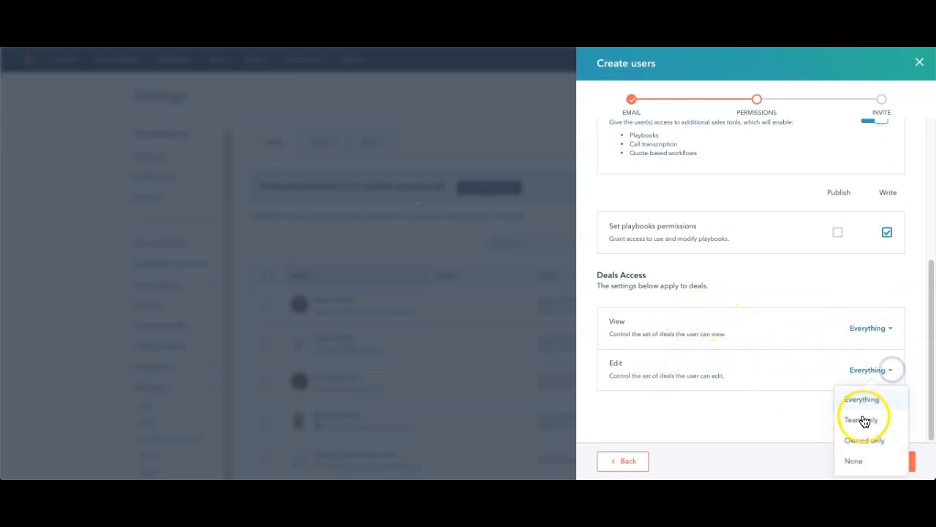
click(866, 440)
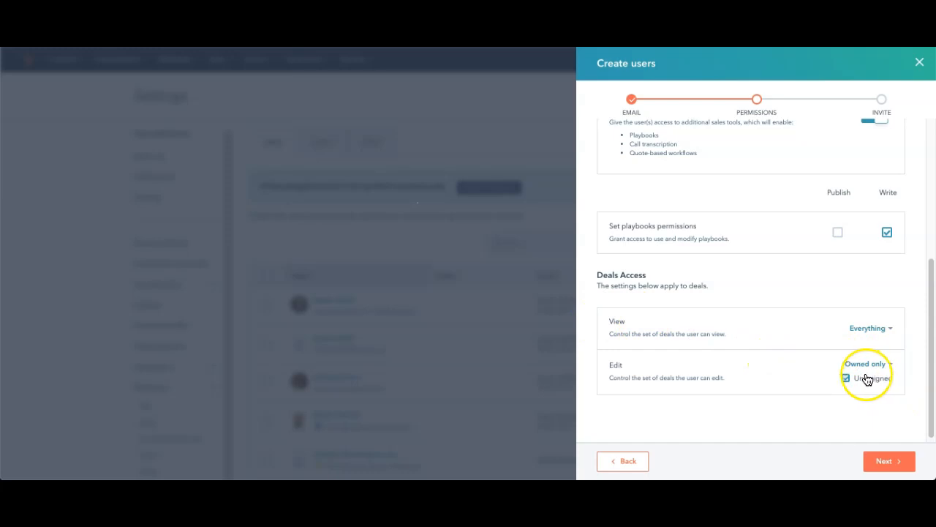
Set the new user's Edit permission for deals to Team only.
click(889, 366)
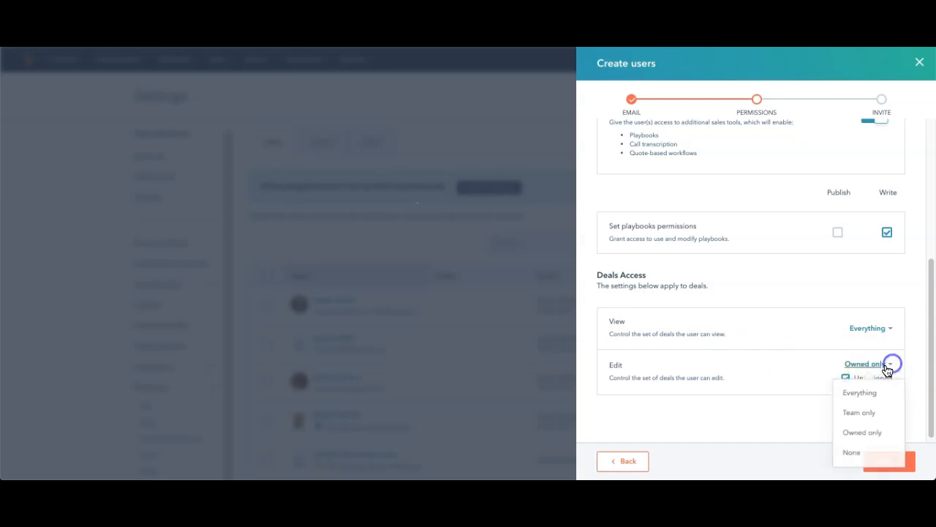
click(860, 412)
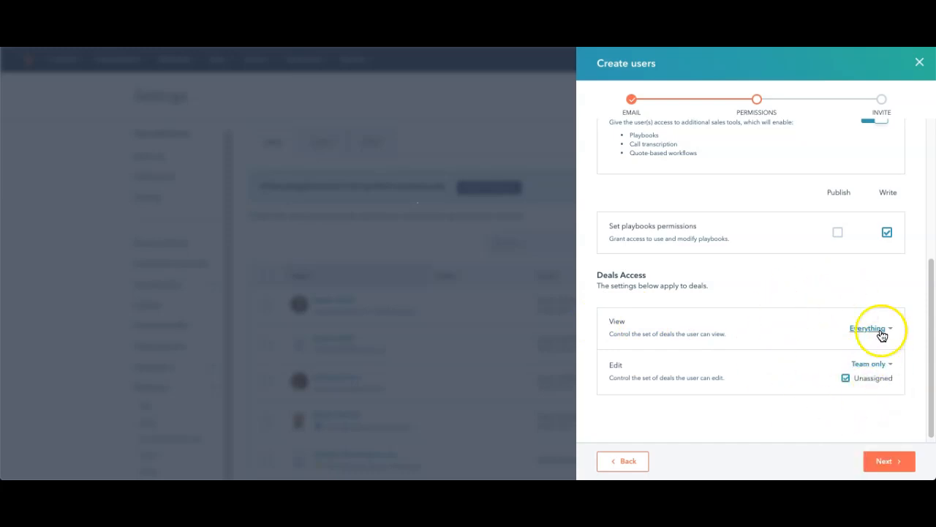
Review the role options and team assignment choices for the new user without changing them.
scroll(874, 316, up, 3)
scroll(874, 317, down, 2)
scroll(874, 319, down, 3)
scroll(874, 319, up, 5)
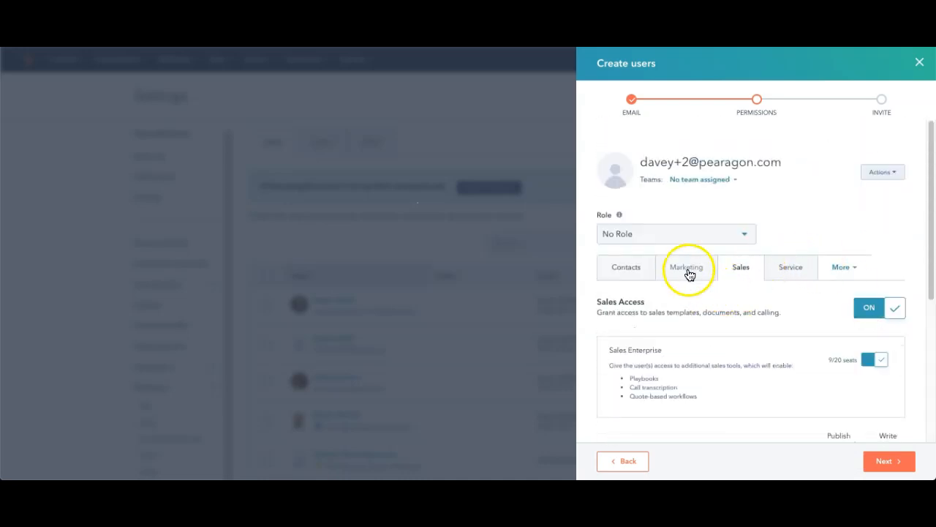
click(745, 235)
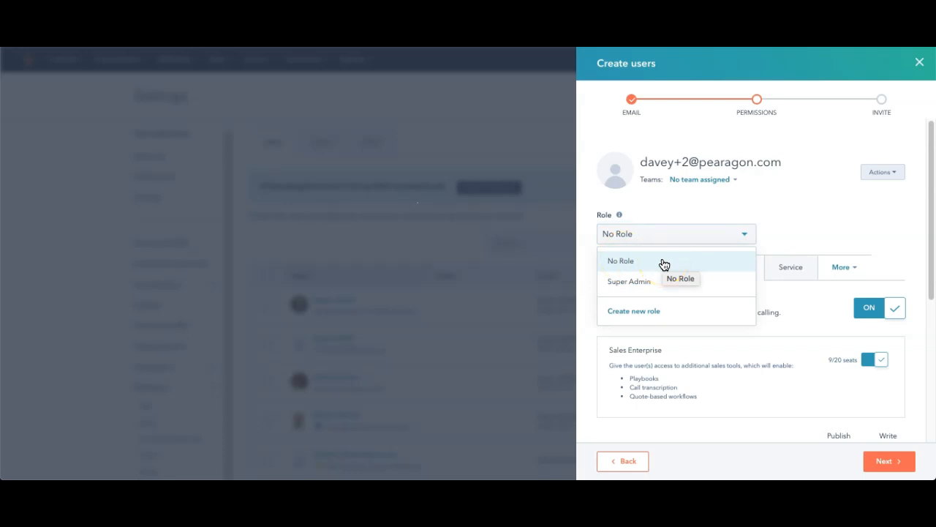
click(800, 309)
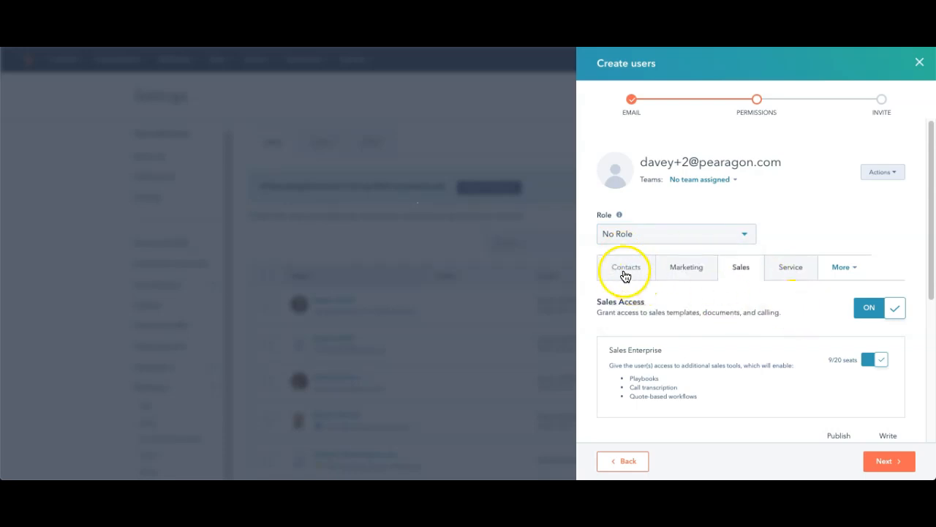
scroll(828, 355, down, 5)
scroll(832, 357, up, 2)
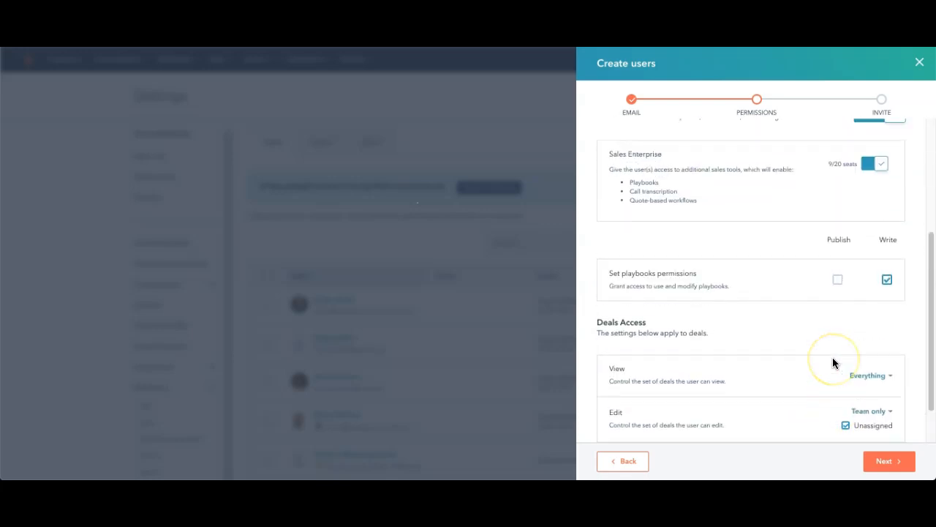
scroll(825, 348, up, 3)
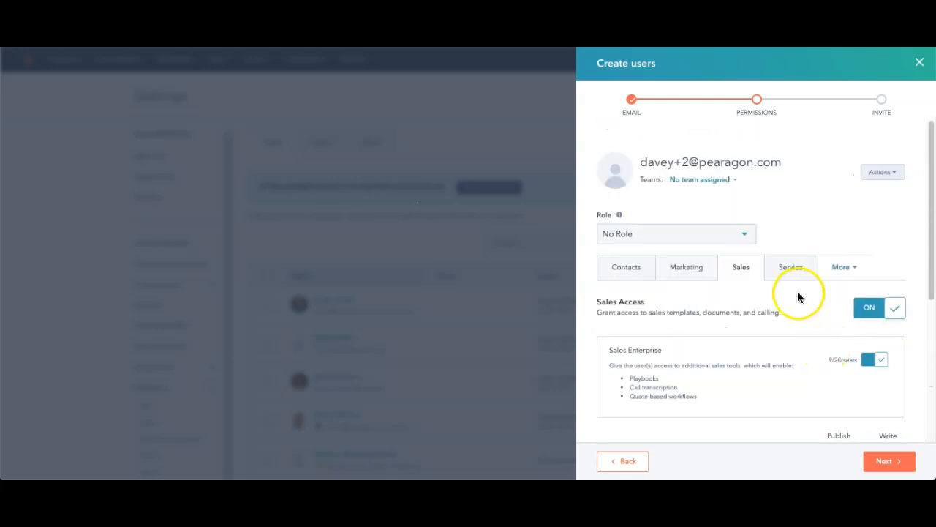
click(735, 181)
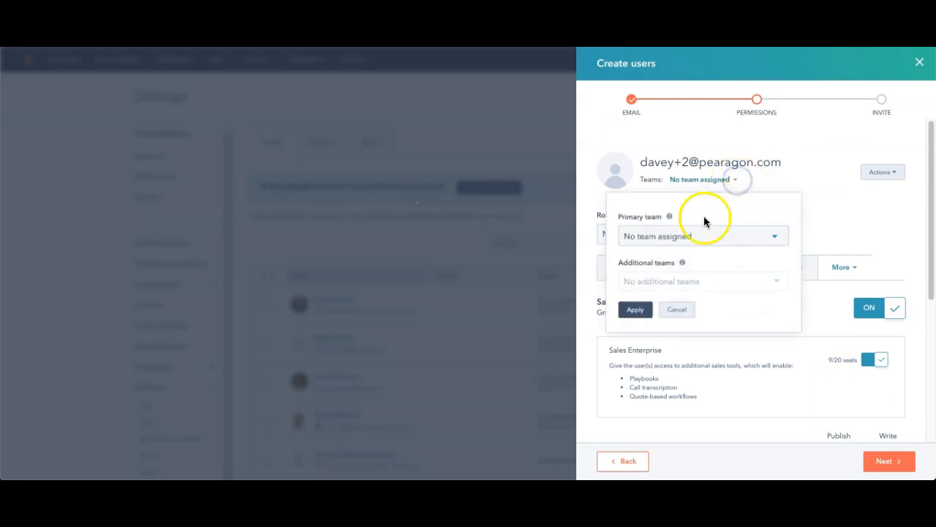
click(843, 202)
Finish the permissions stage and send the new user the invitation to HubSpot.
click(899, 460)
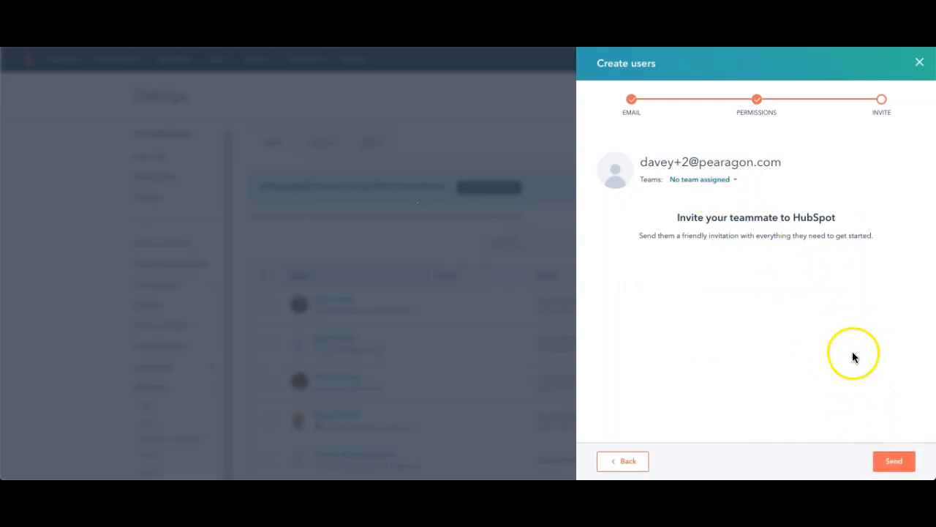
click(899, 462)
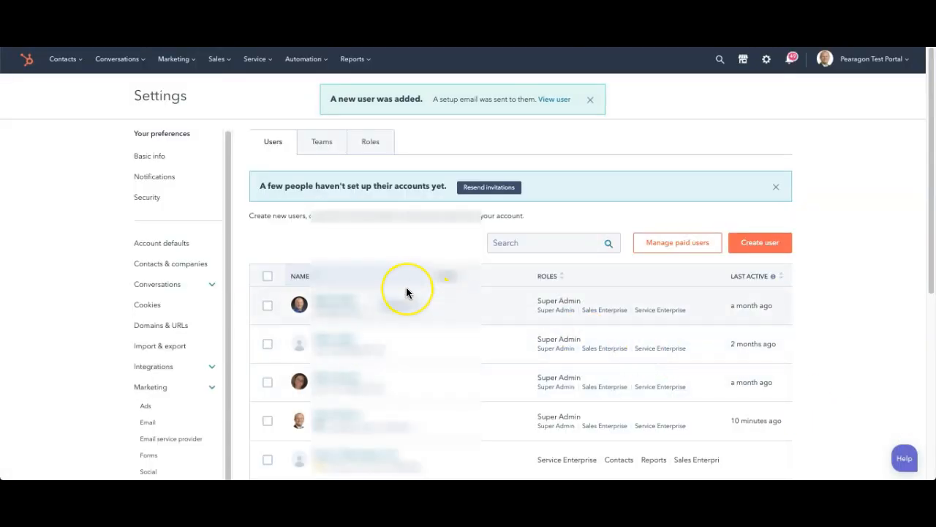
Open the permissions of the pending user below the first four Super Admins in the users list and close them without saving.
scroll(406, 295, down, 2)
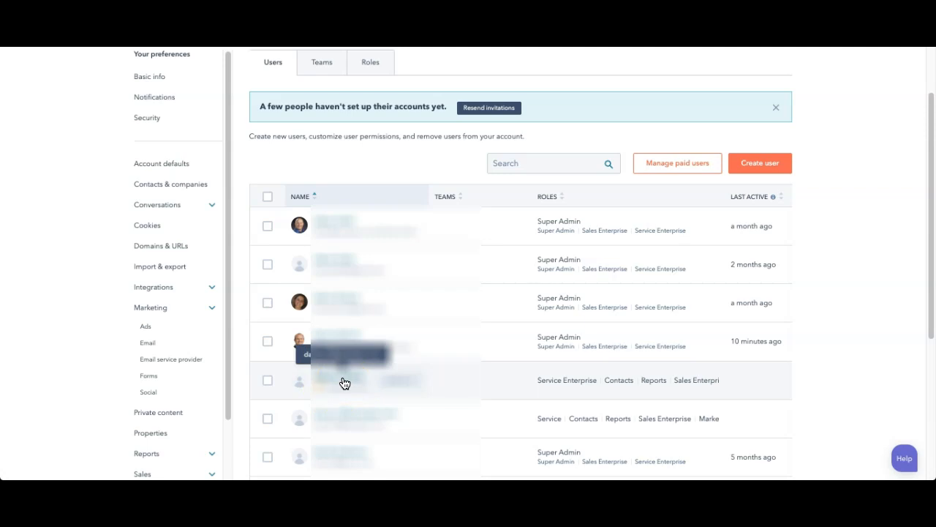
click(342, 382)
click(408, 387)
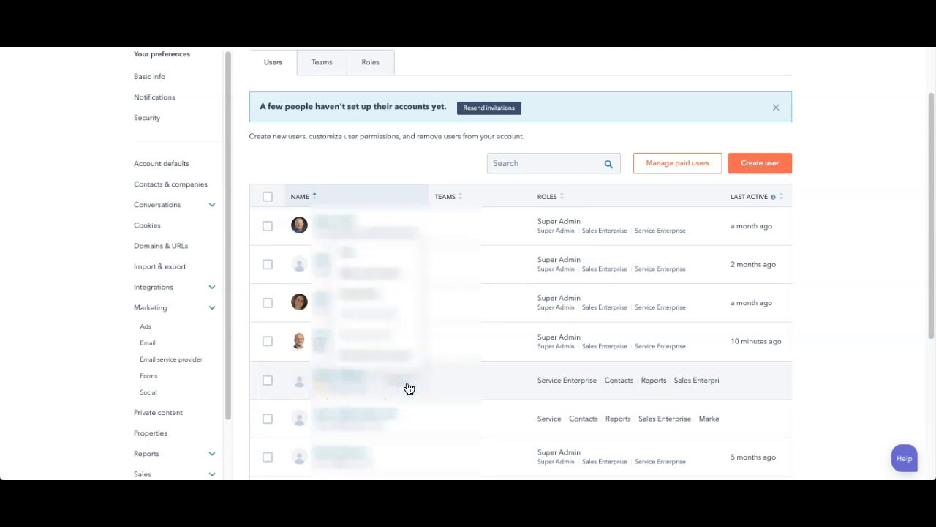
click(346, 257)
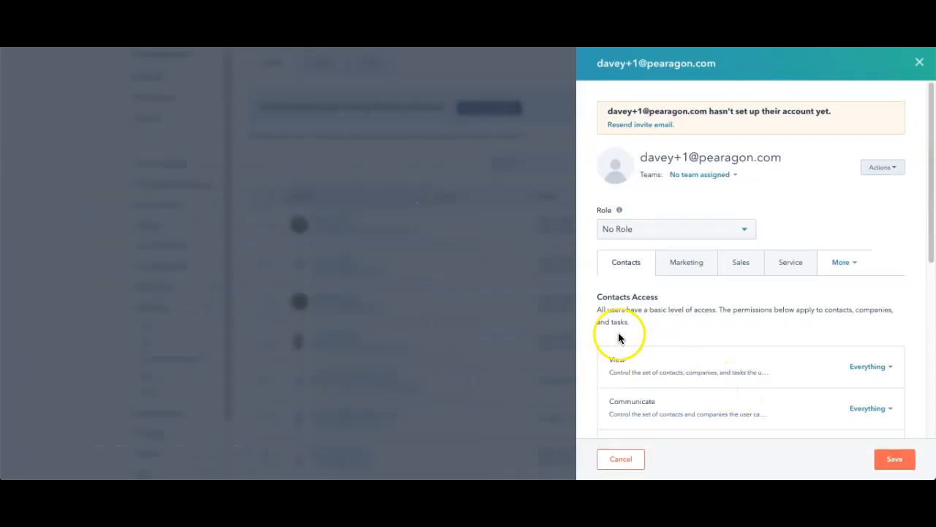
click(614, 460)
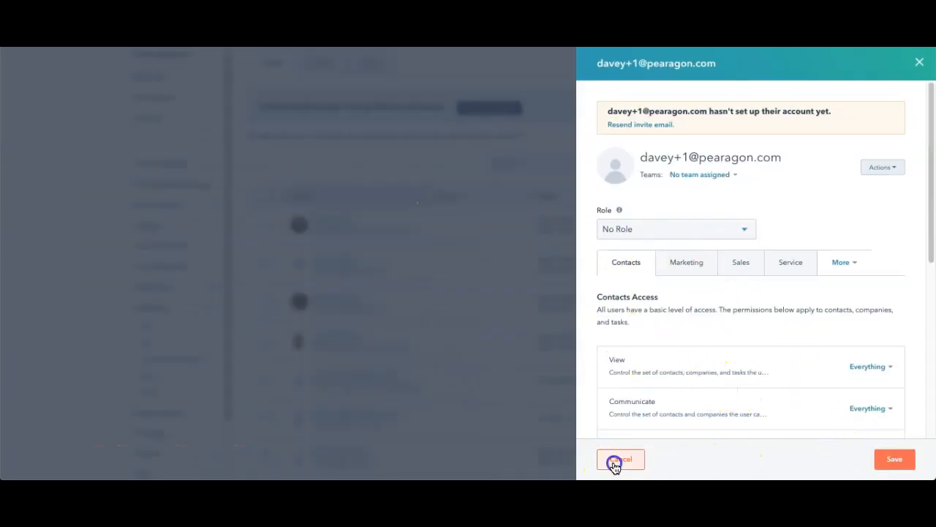